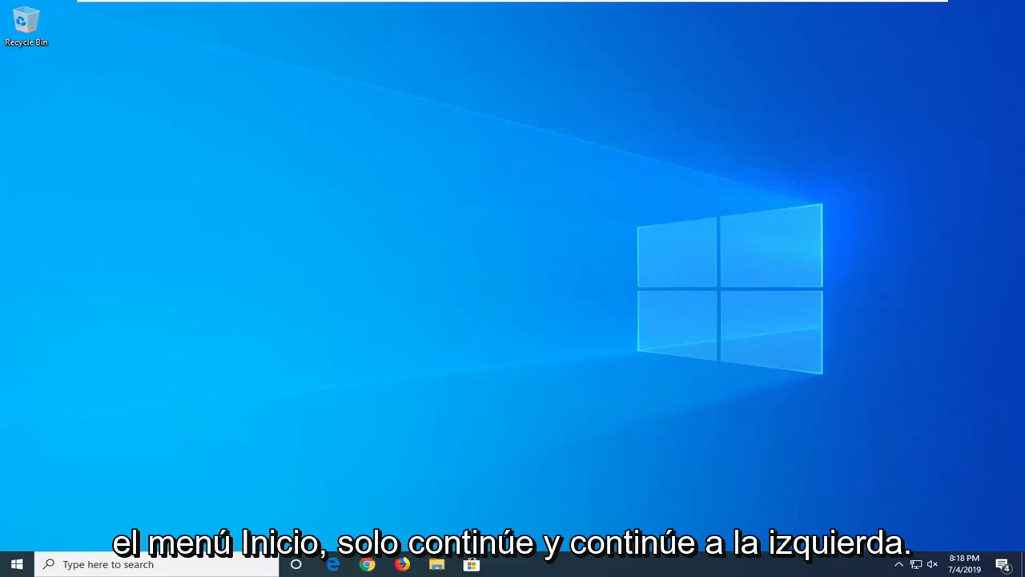
# Step: Open the Run dialog from Start search and enter 'ms-settings:defaultapps' in its Open field
pyautogui.press('super')
pyautogui.write('run')
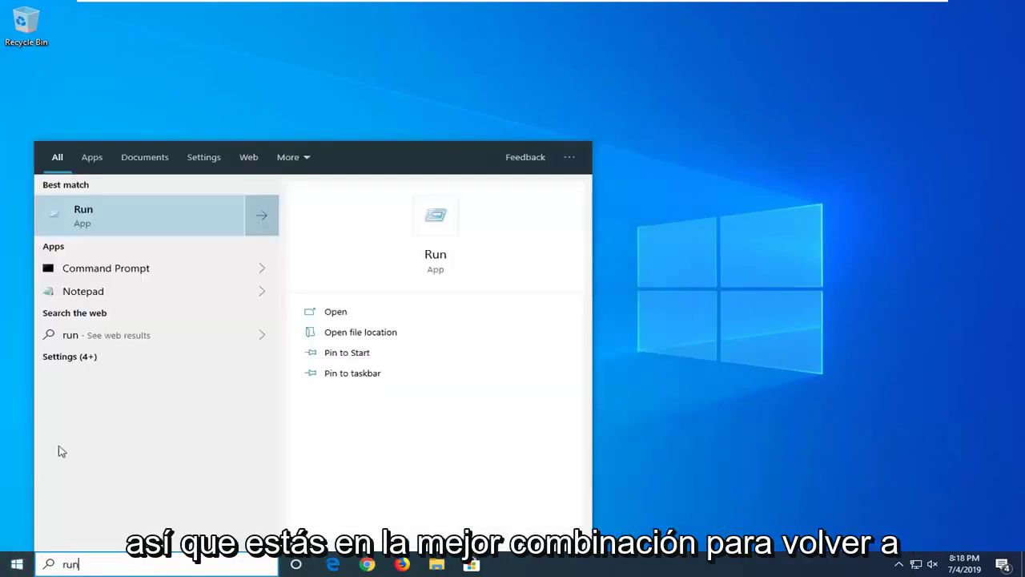
pyautogui.click(131, 219)
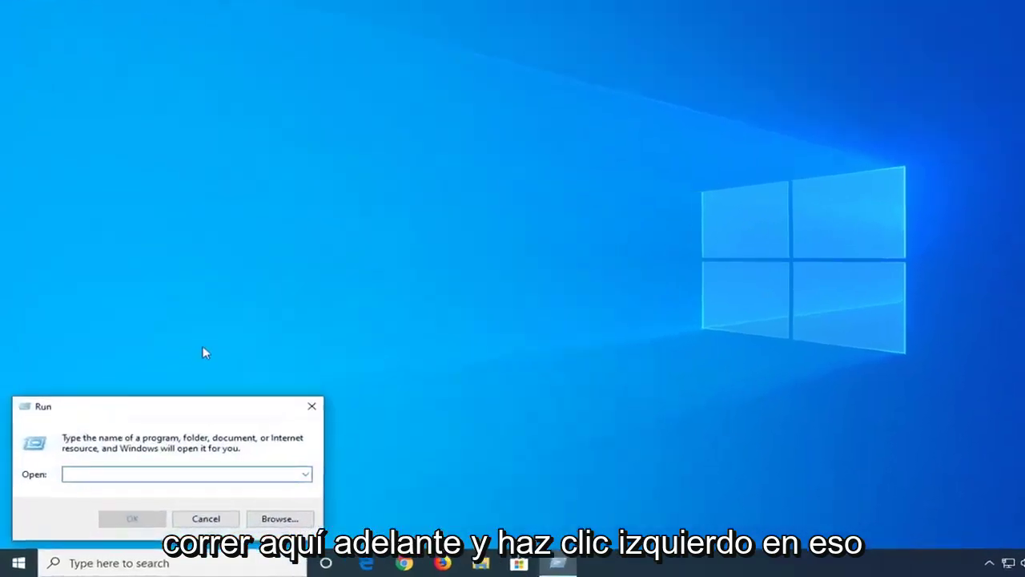
pyautogui.write('ms-settings:defaultapps')
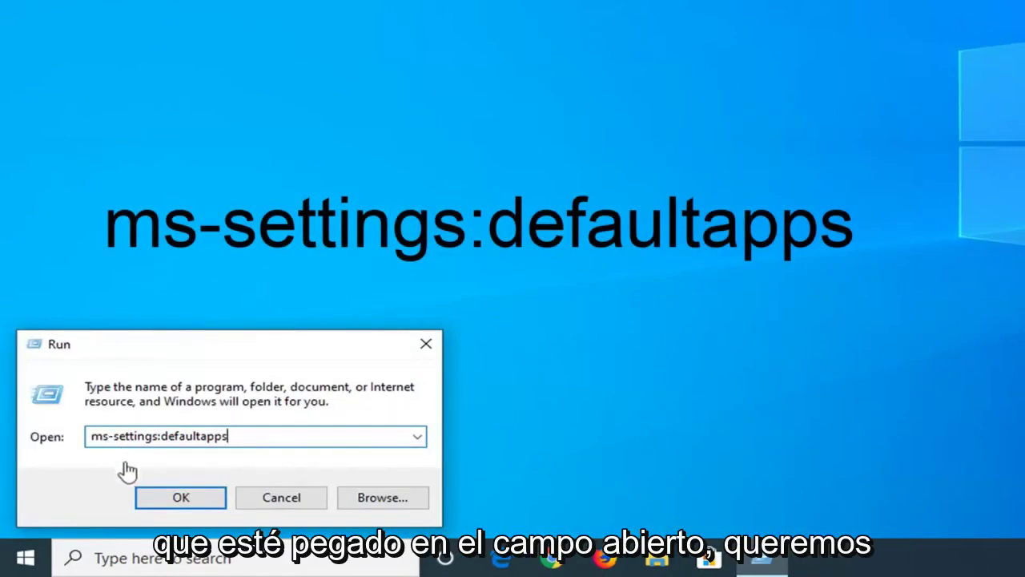
# Step: Launch the ms-settings:defaultapps address and scroll the Default apps page down to its Reset section
pyautogui.click(179, 497)
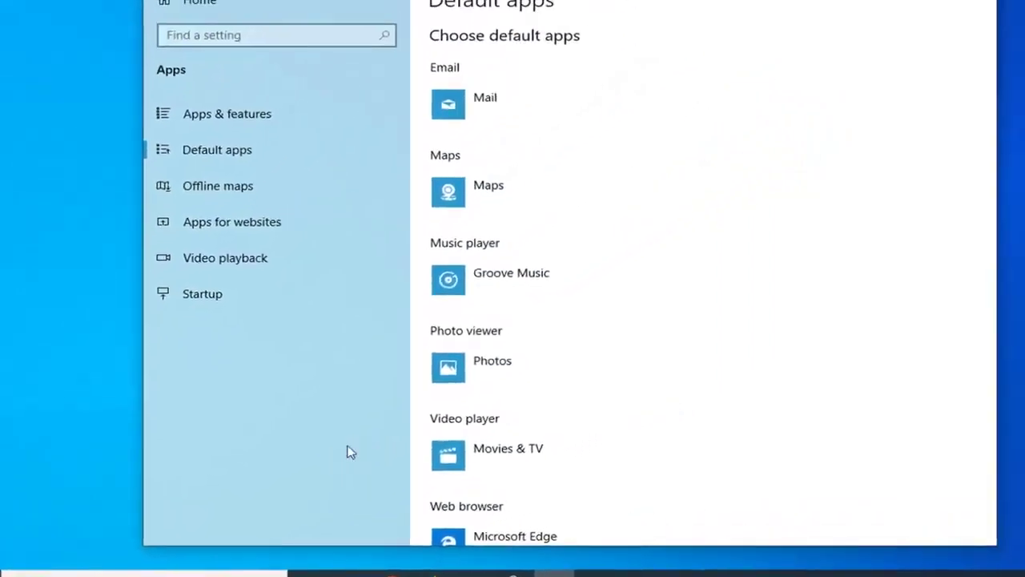
pyautogui.scroll(-5, 607, 215)
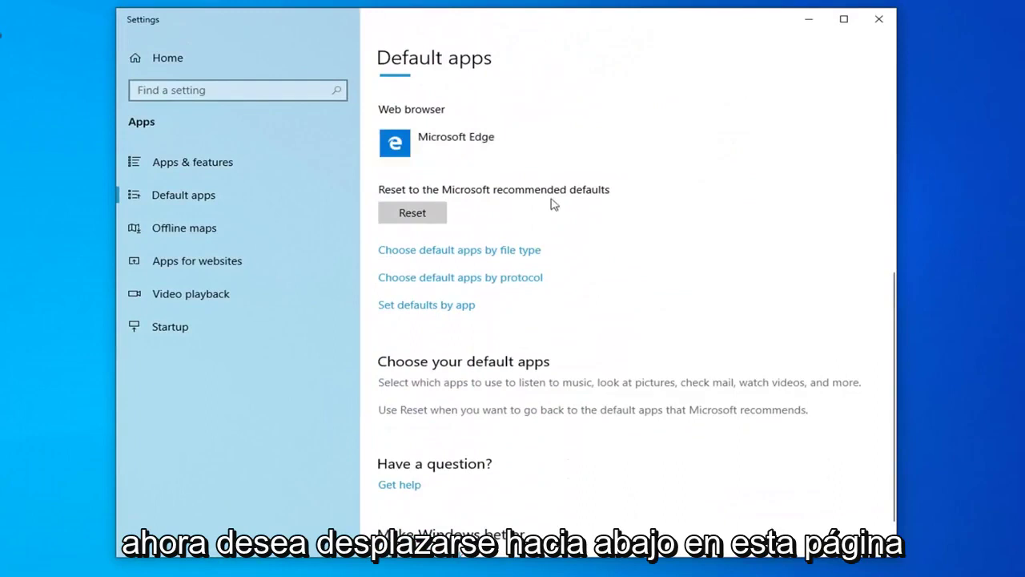
# Step: Show the 'Choose default apps by file type' list and scroll down to the .doc entry, which uses Word
pyautogui.click(433, 251)
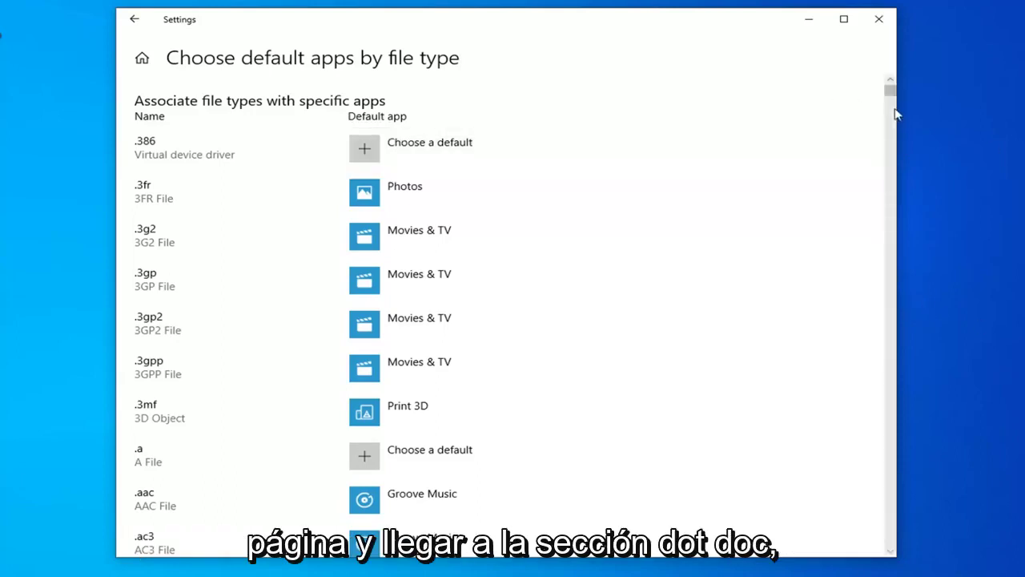
pyautogui.scroll(-5, 891, 135)
pyautogui.scroll(-20, 864, 142)
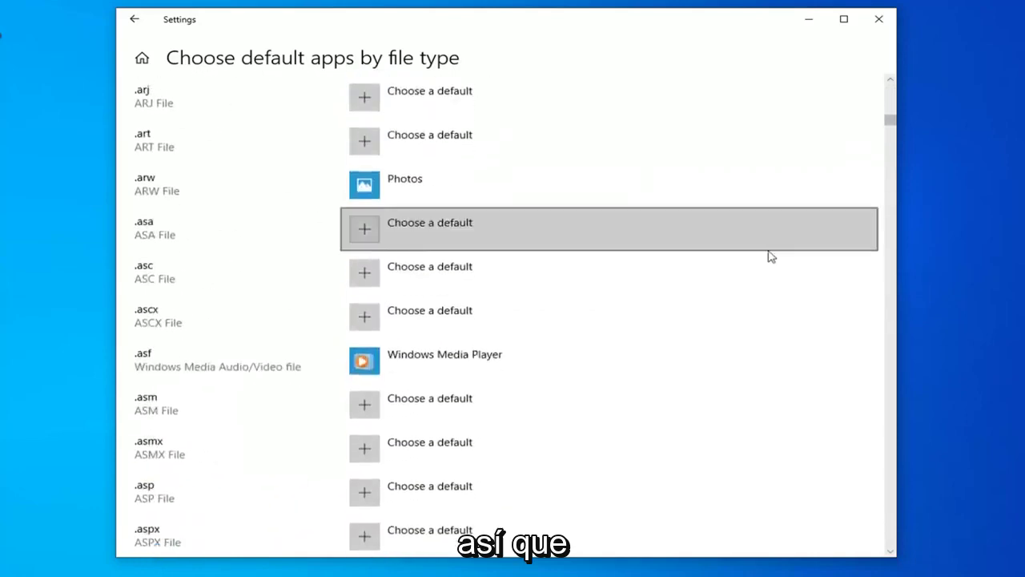
pyautogui.scroll(-15, 789, 270)
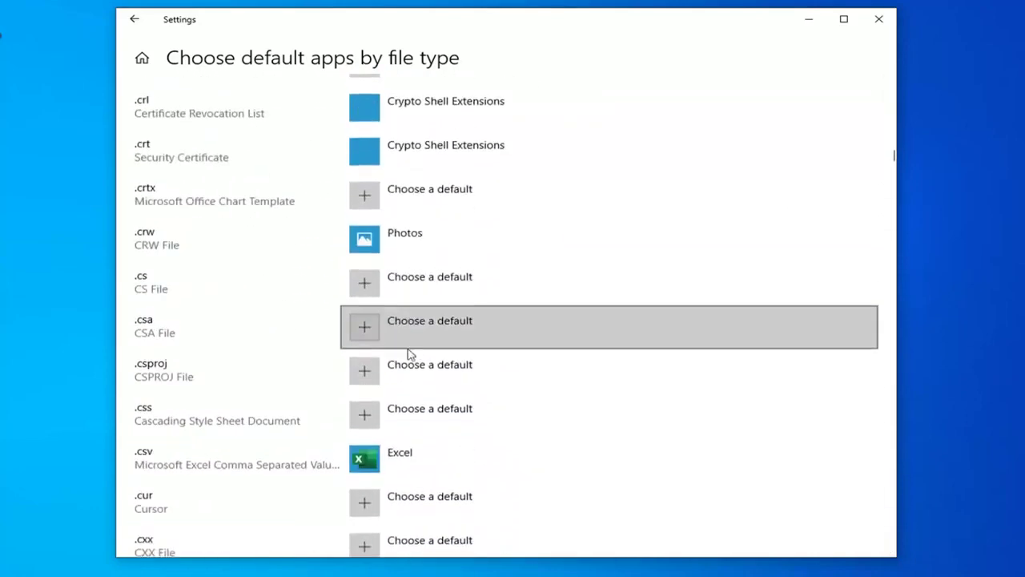
pyautogui.scroll(-2, 216, 343)
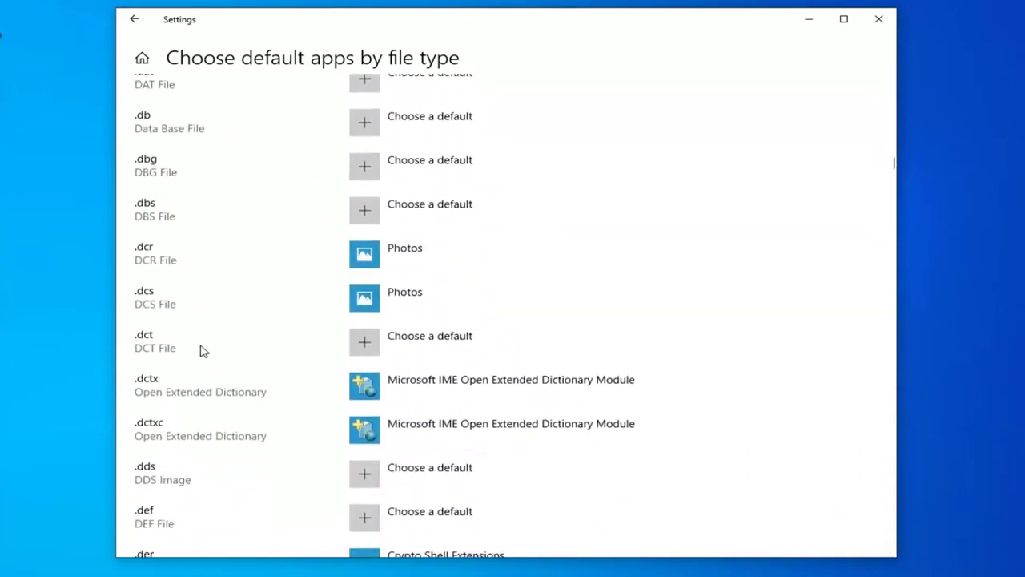
pyautogui.scroll(-10, 202, 343)
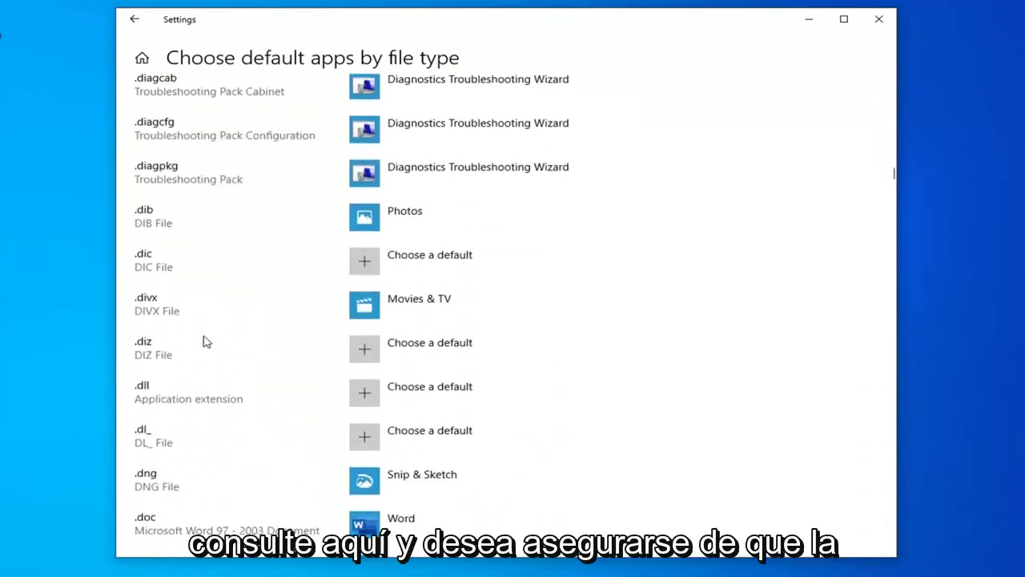
pyautogui.scroll(-8, 202, 342)
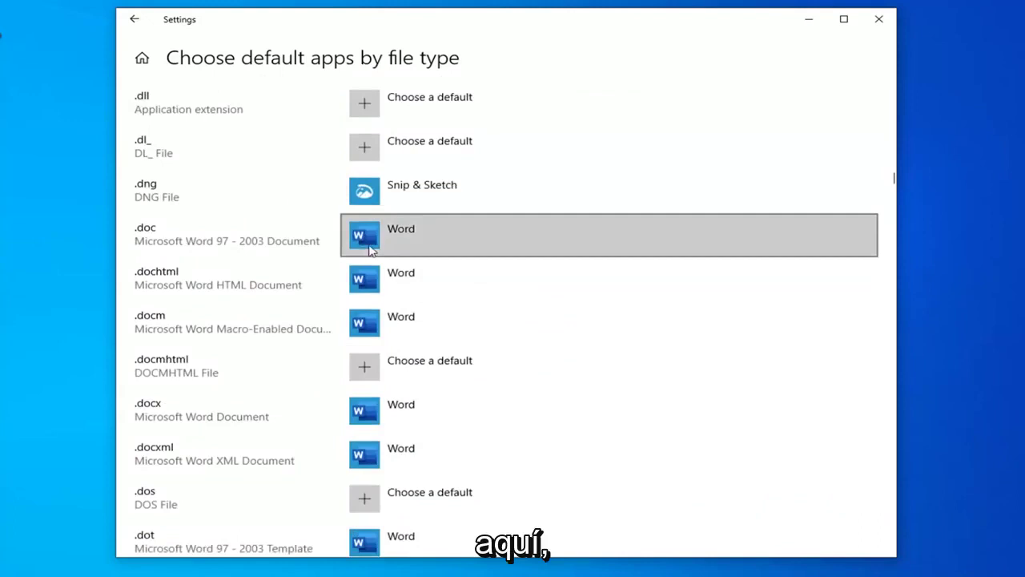
pyautogui.click(430, 233)
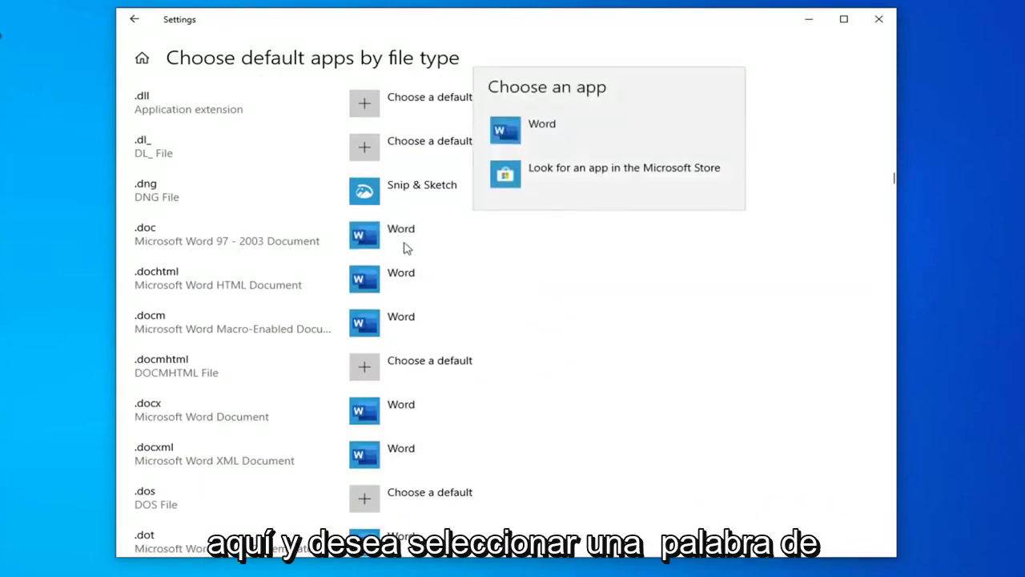
pyautogui.click(435, 278)
pyautogui.click(436, 277)
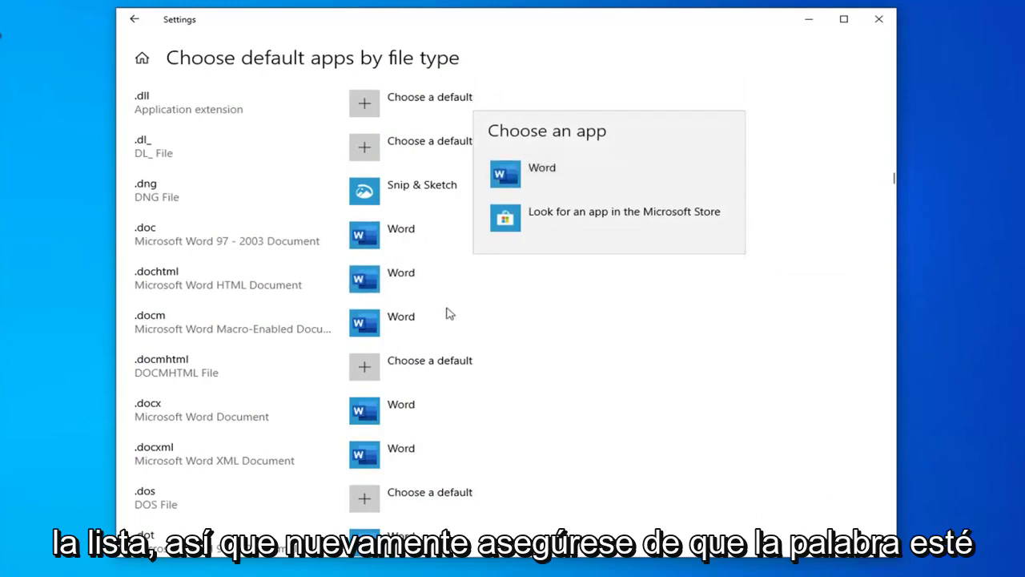
pyautogui.click(416, 318)
pyautogui.click(417, 318)
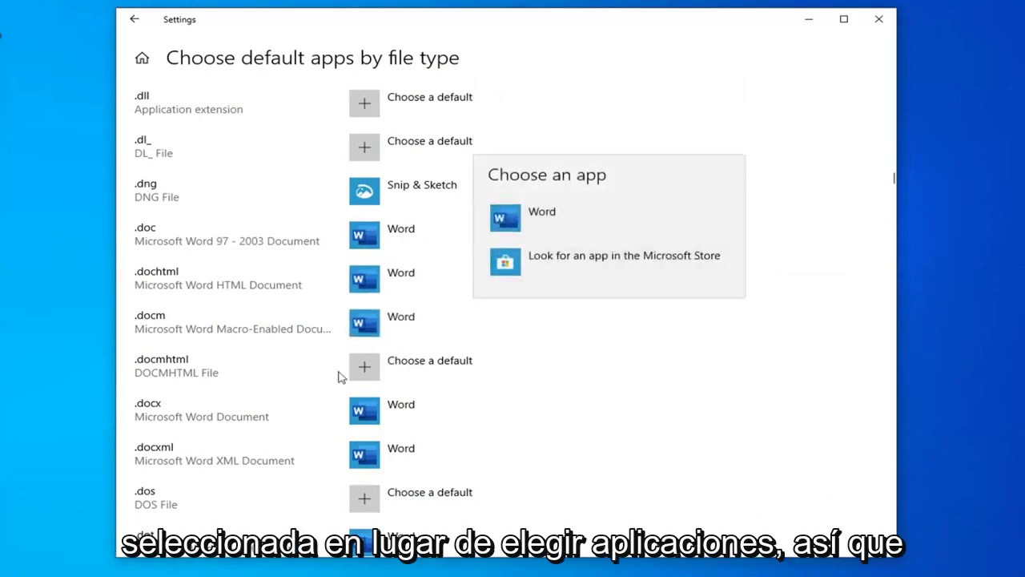
pyautogui.click(407, 320)
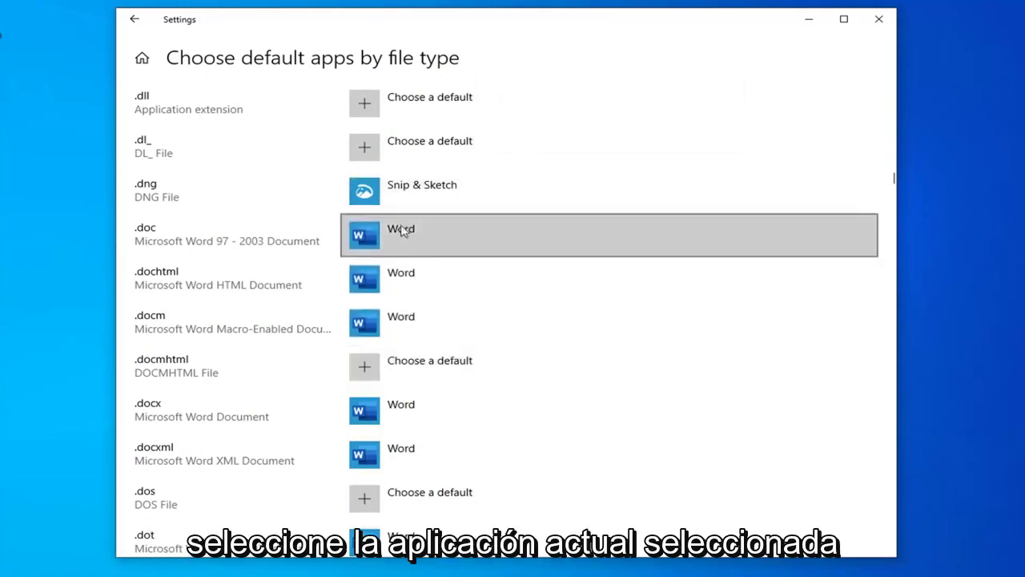
pyautogui.click(410, 298)
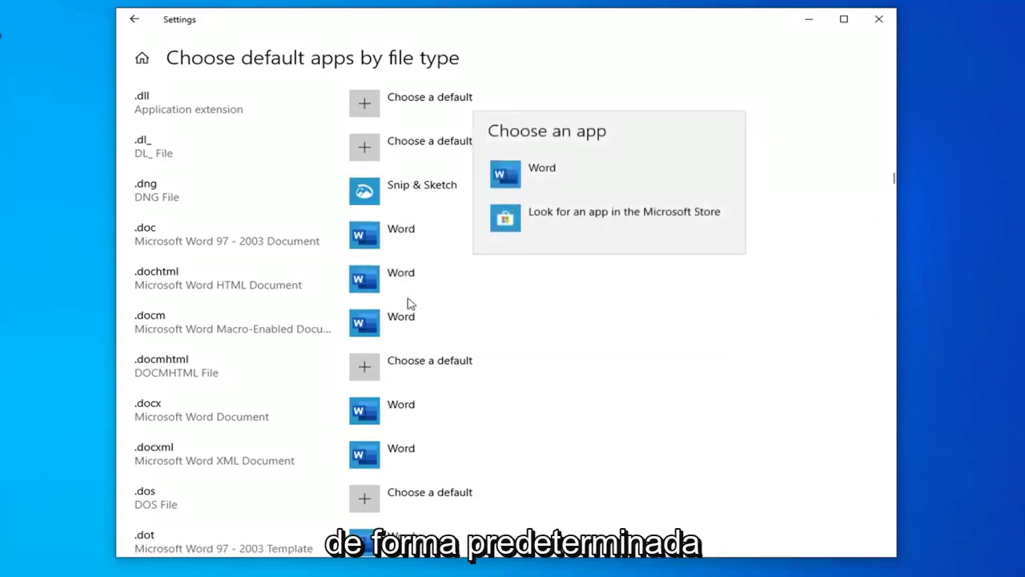
pyautogui.click(489, 186)
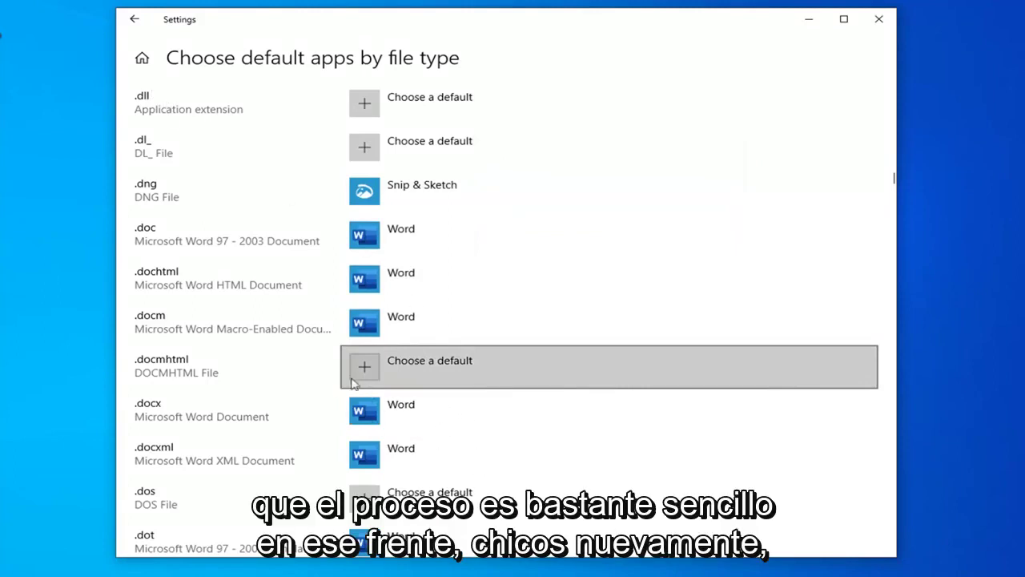
pyautogui.scroll(-2, 359, 377)
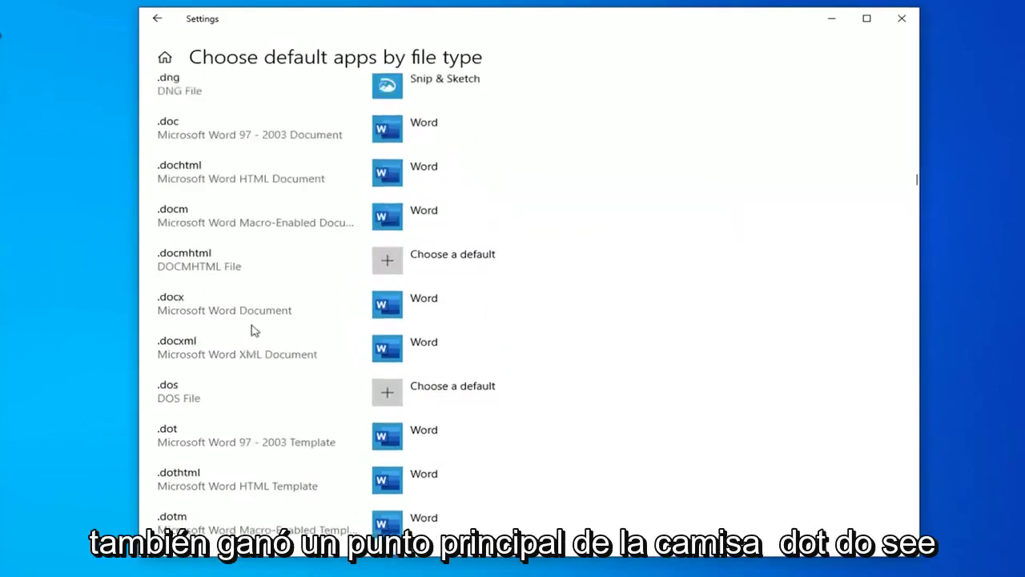
pyautogui.scroll(1, 251, 322)
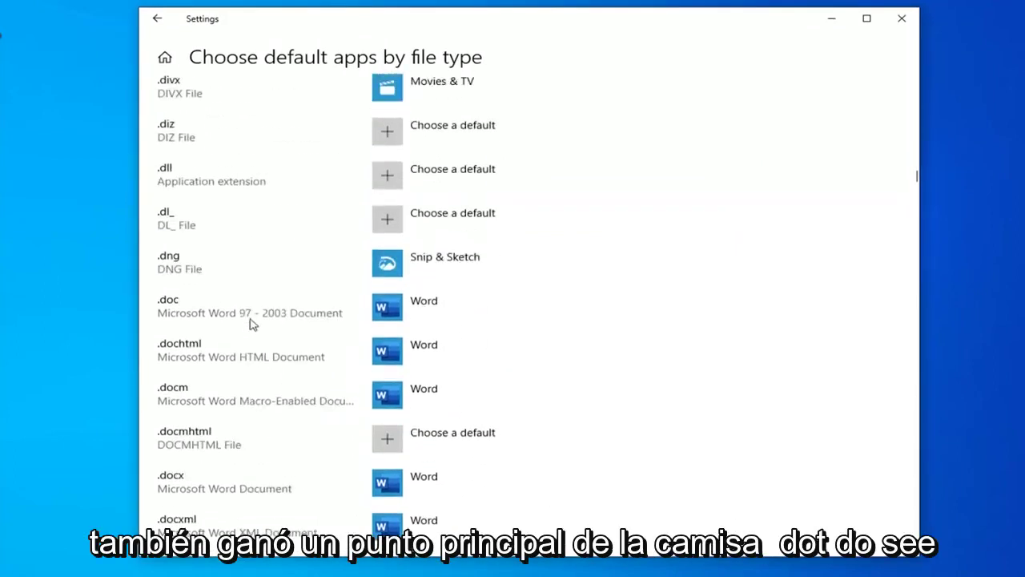
pyautogui.scroll(-2, 302, 396)
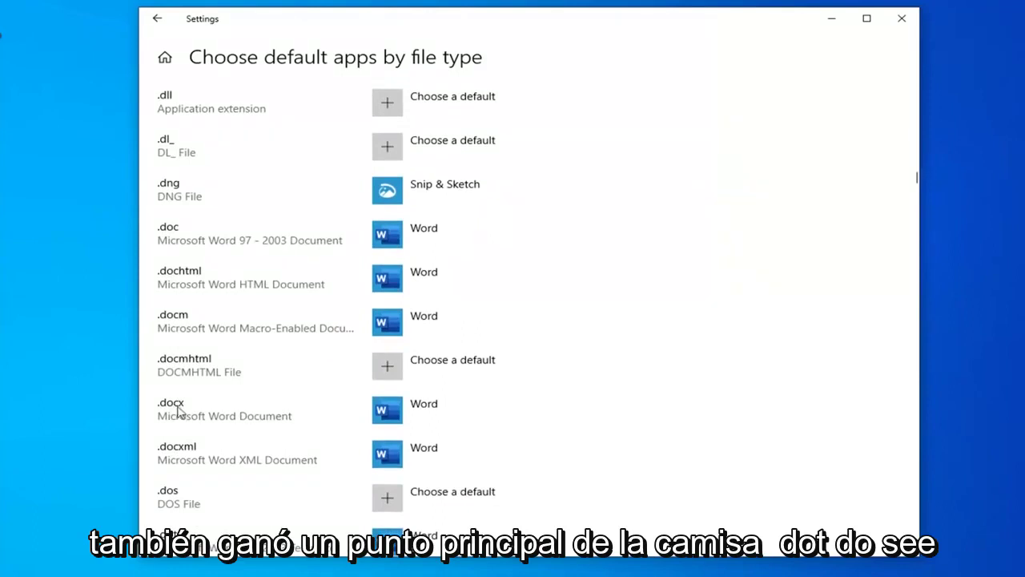
pyautogui.scroll(-5, 277, 411)
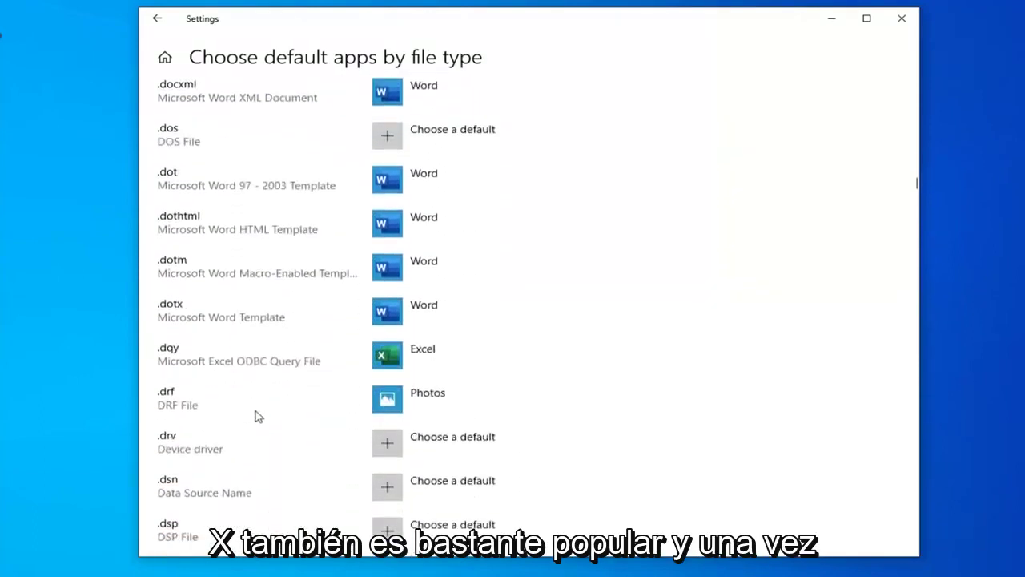
pyautogui.scroll(5, 259, 416)
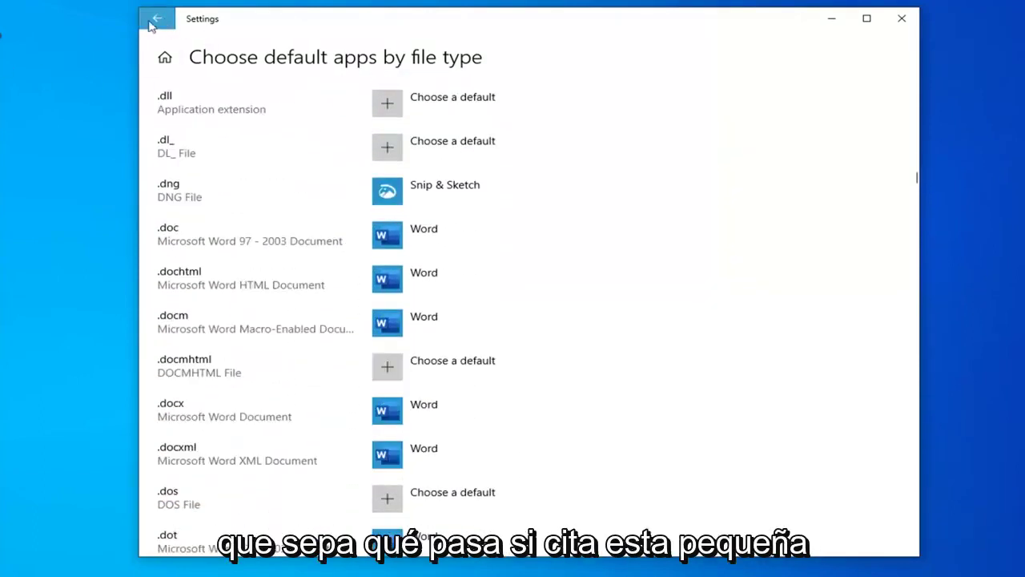
# Step: Return to the Default apps overview and scroll down to its links
pyautogui.click(158, 28)
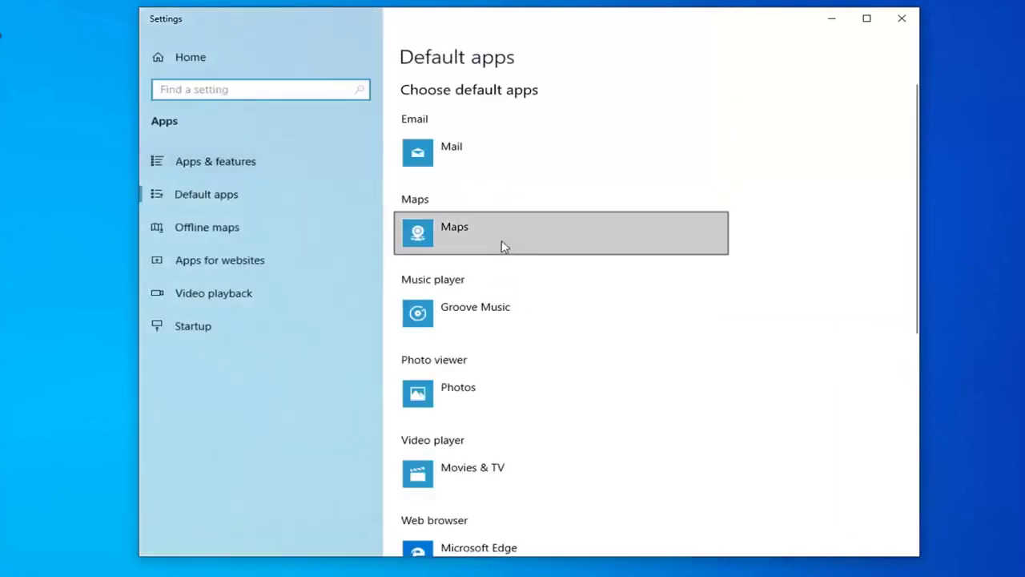
pyautogui.scroll(-2, 582, 305)
pyautogui.scroll(-3, 583, 304)
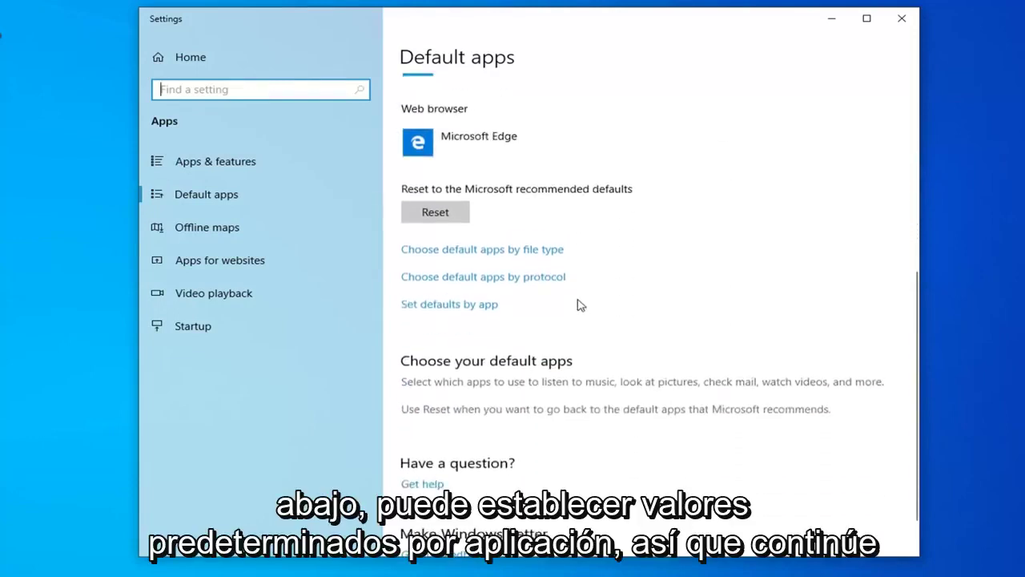
# Step: Show the 'Set defaults by app' page and scroll its app list down to Word
pyautogui.click(463, 309)
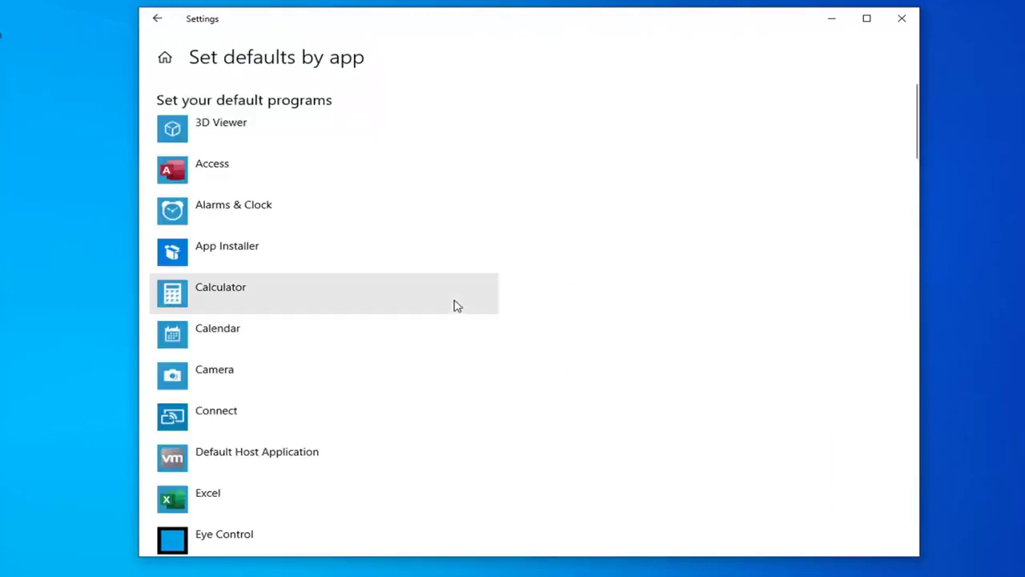
pyautogui.scroll(-3, 457, 324)
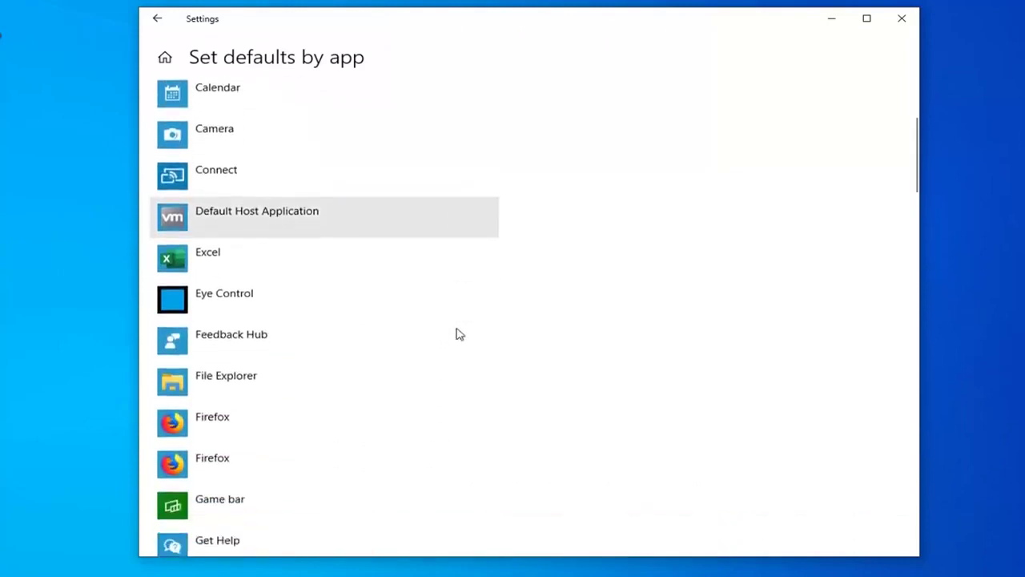
pyautogui.scroll(-6, 459, 333)
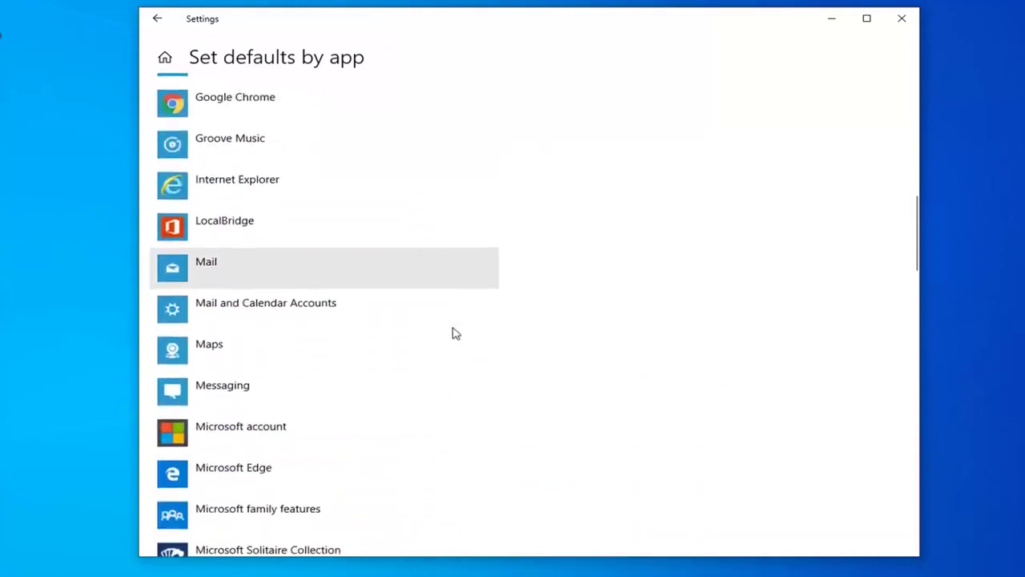
pyautogui.scroll(-3, 455, 333)
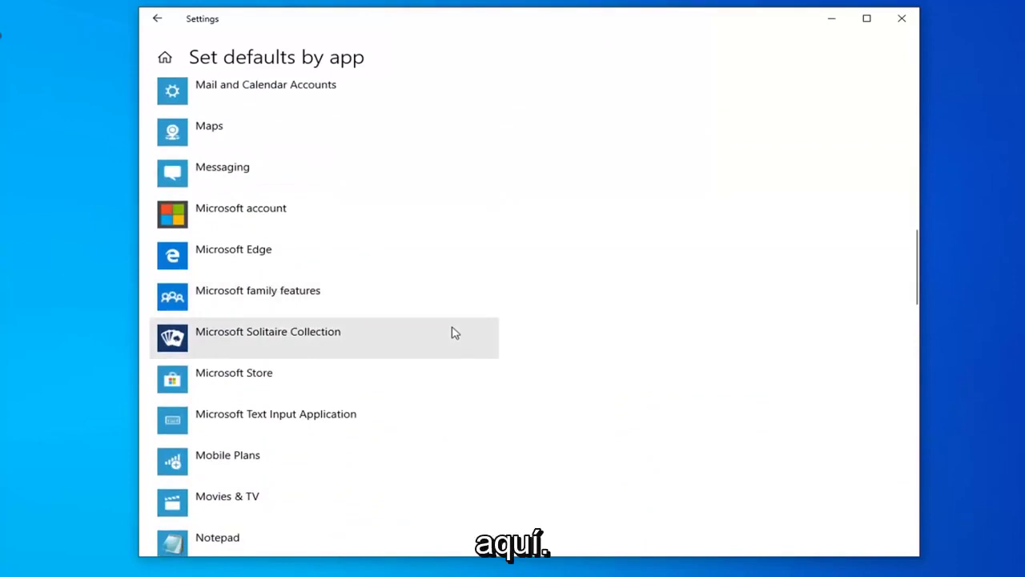
pyautogui.scroll(-1, 454, 333)
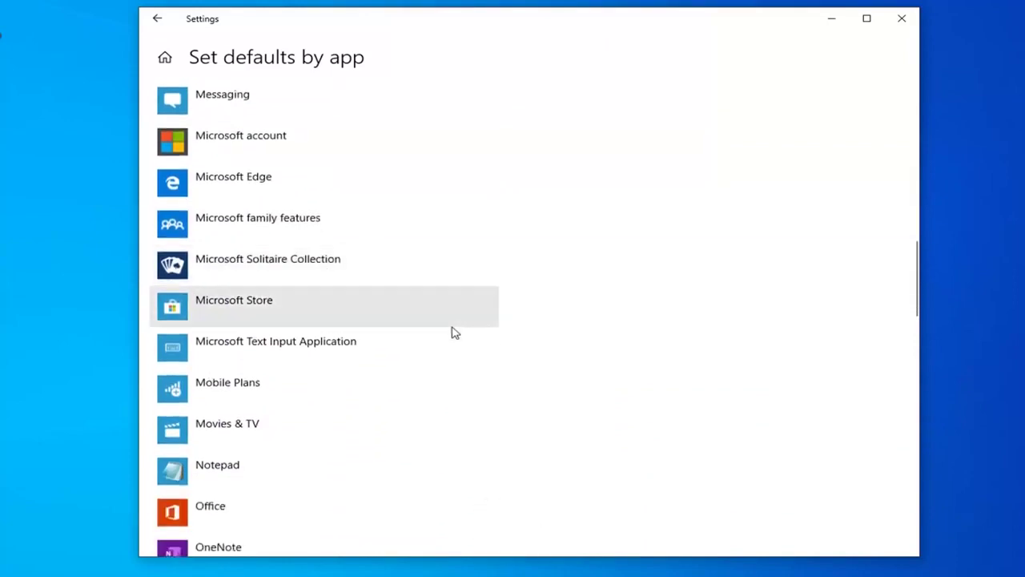
pyautogui.scroll(-5, 454, 333)
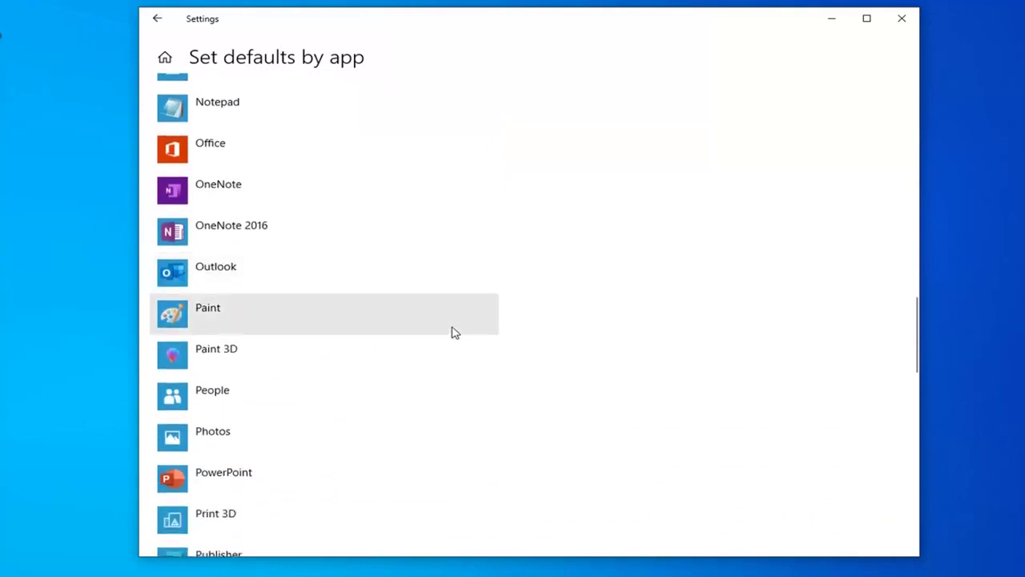
pyautogui.scroll(-6, 455, 334)
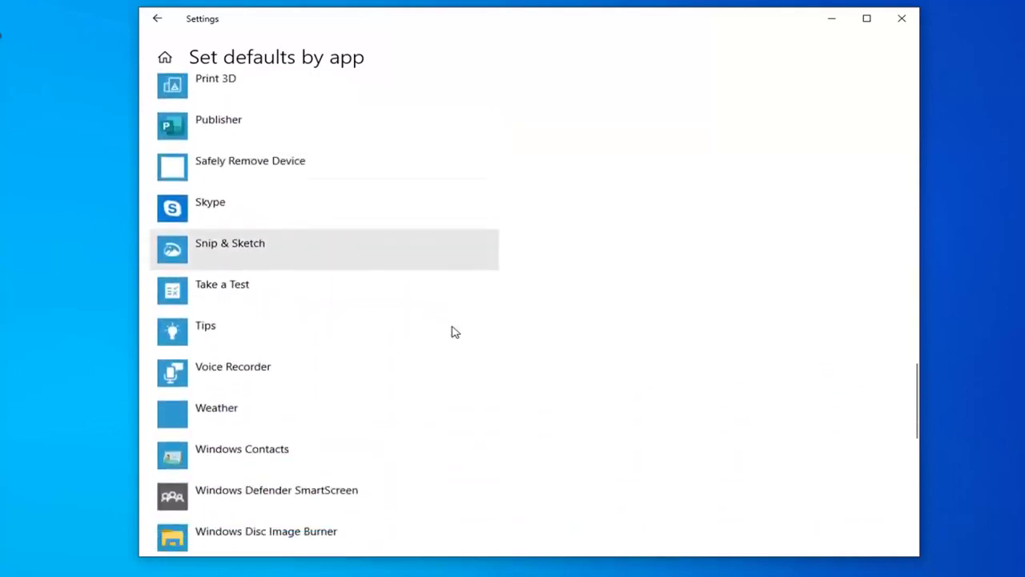
pyautogui.scroll(-2, 454, 334)
pyautogui.scroll(-4, 453, 332)
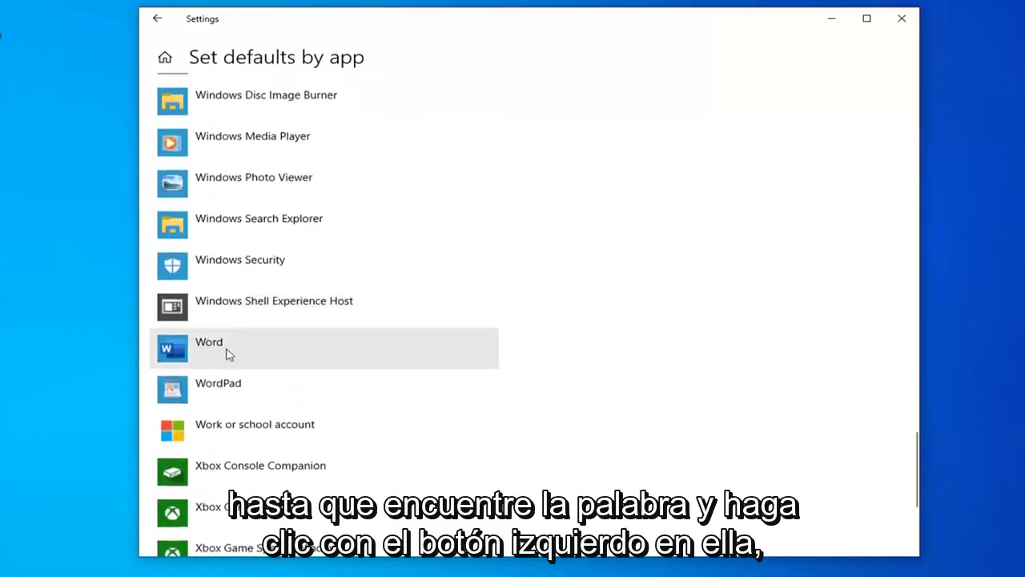
# Step: Manage Word's associations and verify .doc, .docx, .odt, .rtf and MS-WORD all open with Word
pyautogui.click(255, 350)
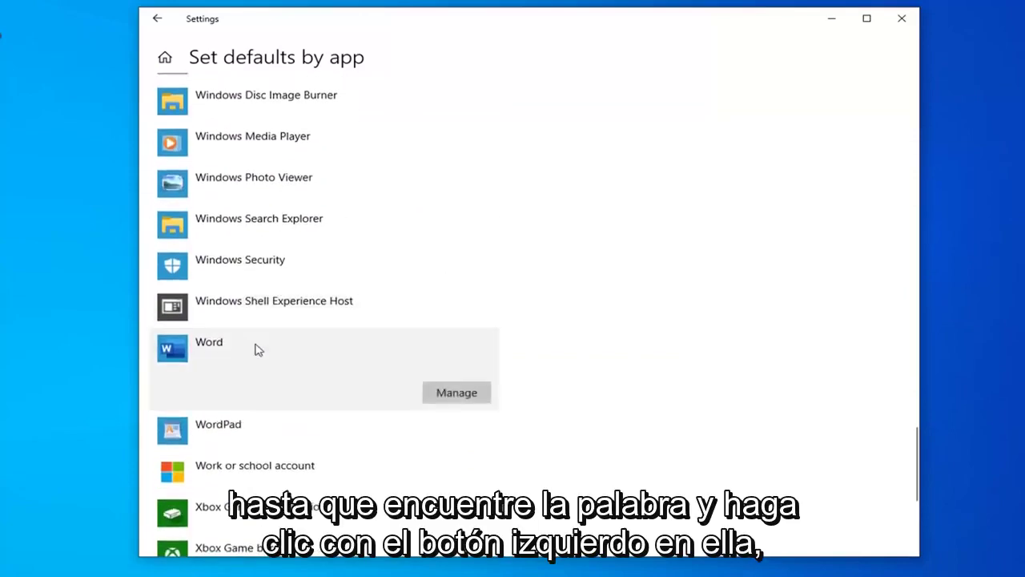
pyautogui.click(456, 394)
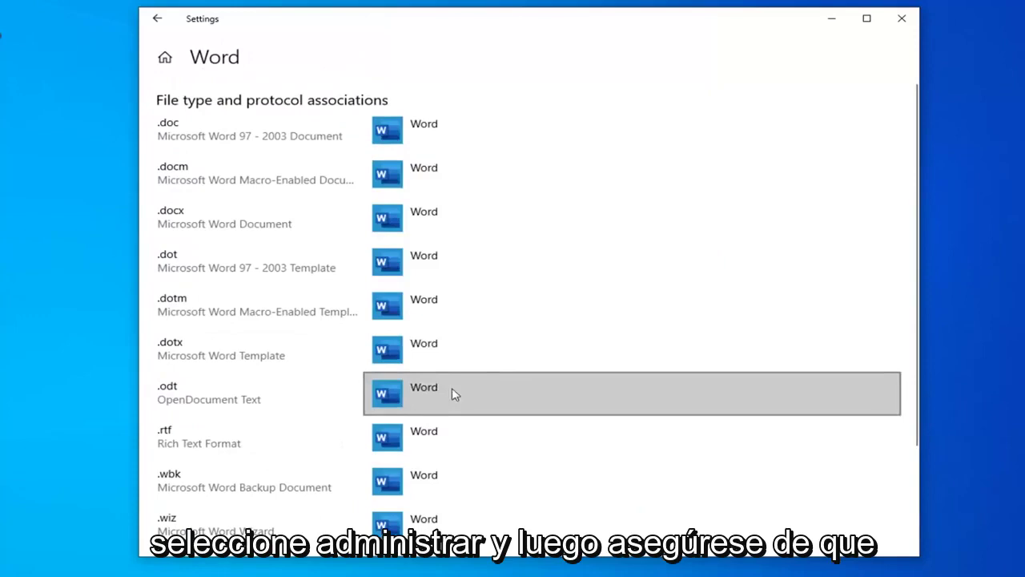
pyautogui.scroll(-3, 513, 330)
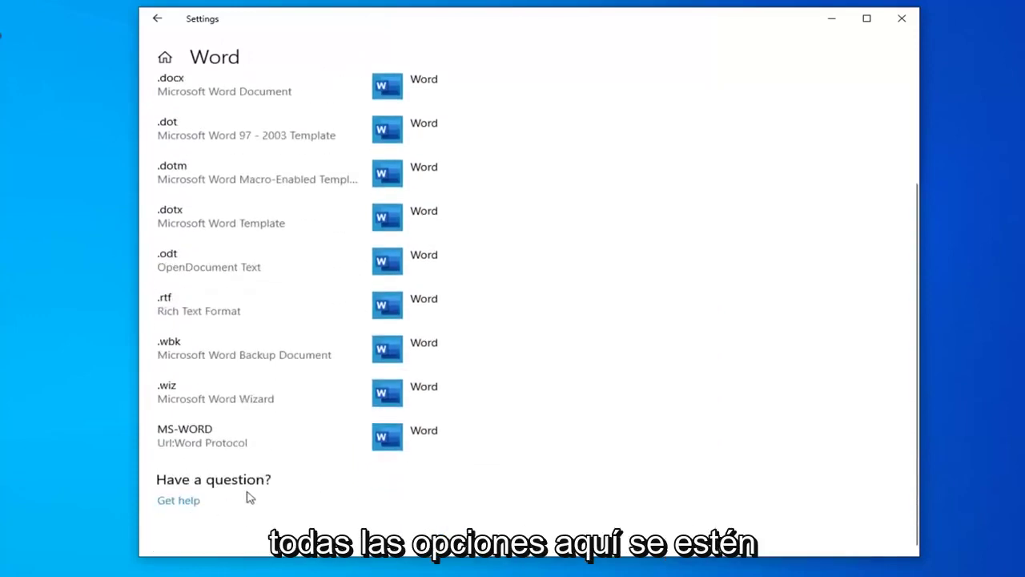
pyautogui.scroll(3, 531, 243)
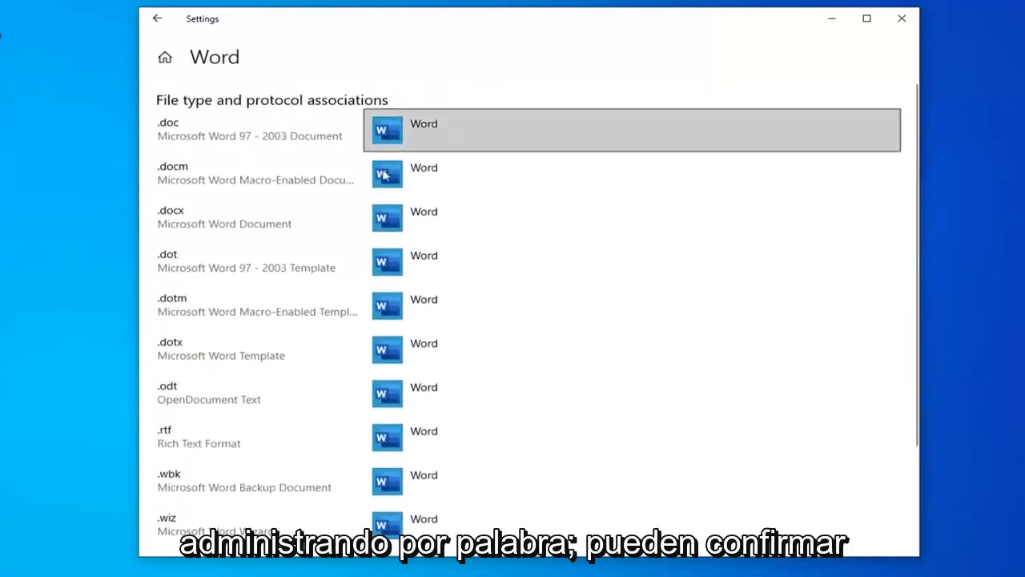
pyautogui.scroll(-3, 492, 278)
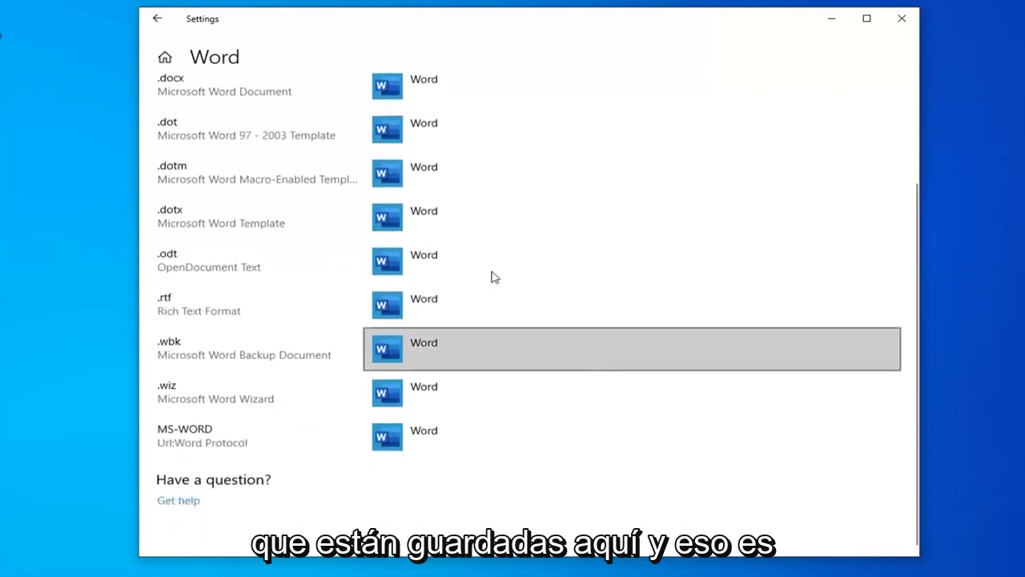
# Step: Go back to the app list and close the Settings window
pyautogui.click(171, 24)
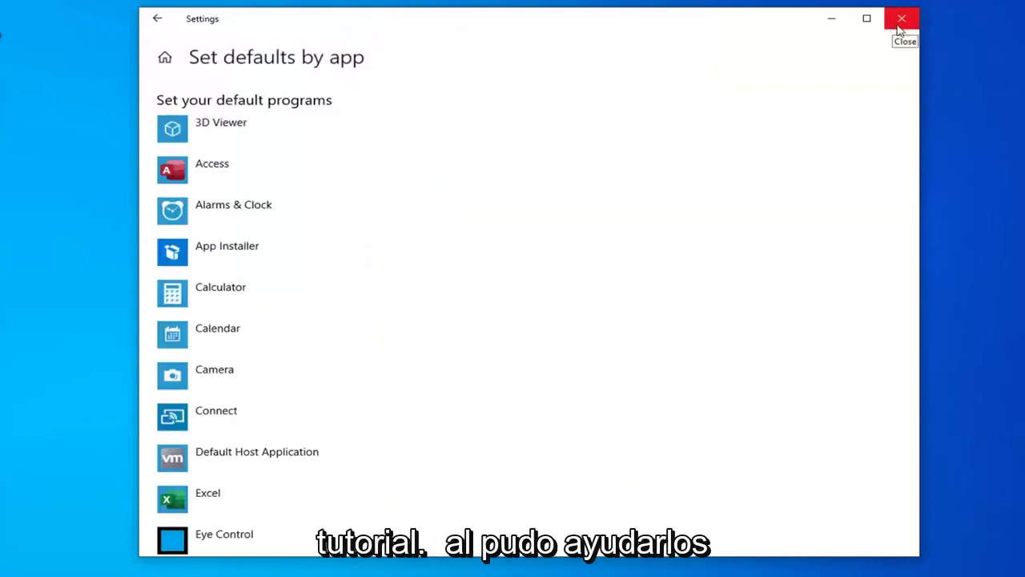
pyautogui.click(901, 30)
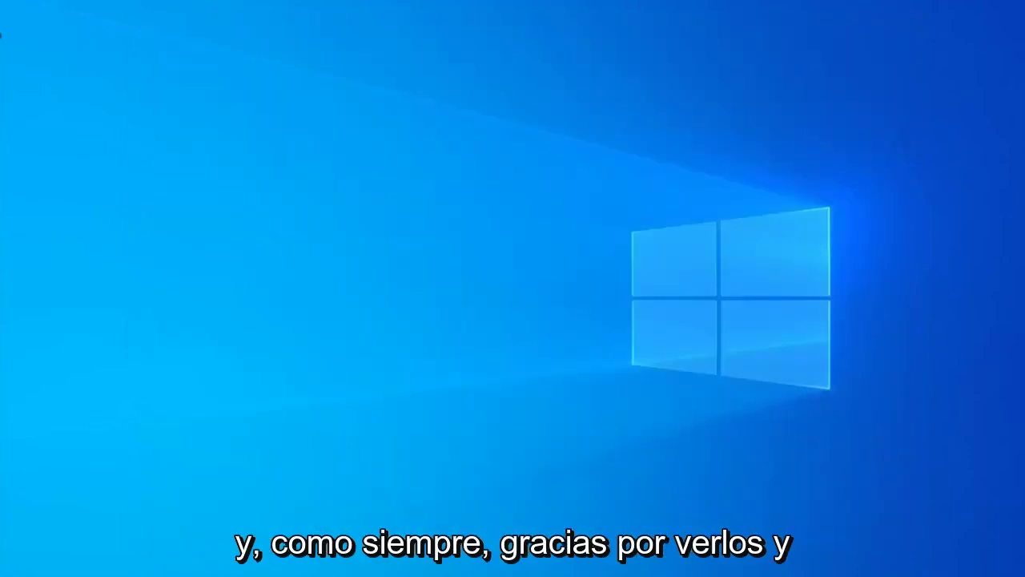